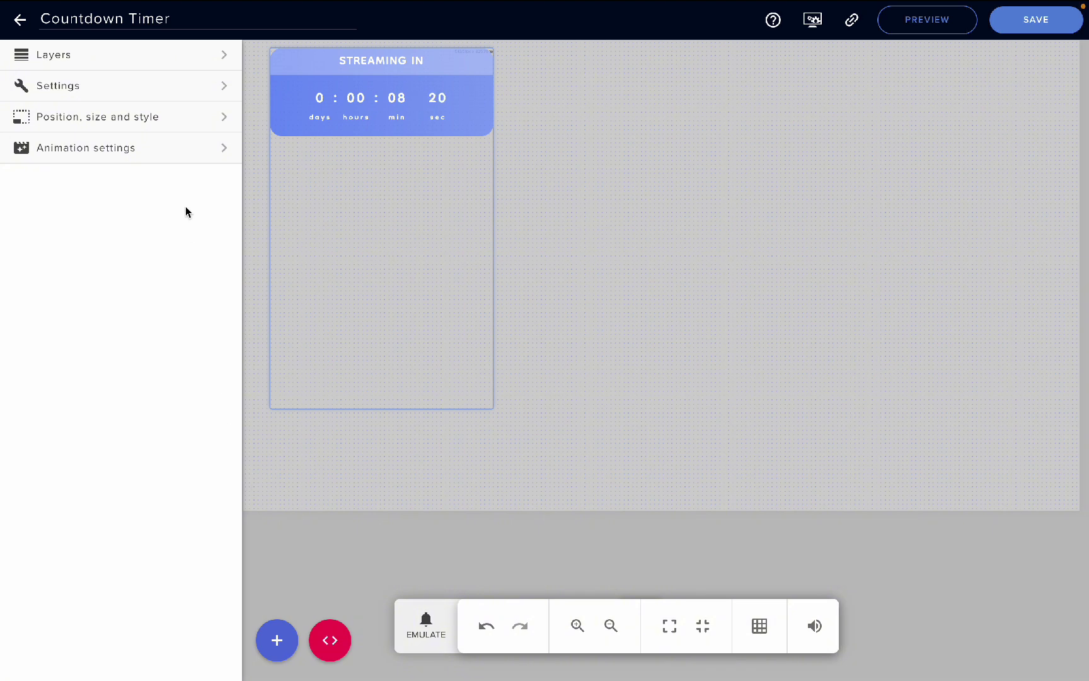
Open the countdown widget's Time & Display Settings and check the available countdown value field options
left_click(184, 96)
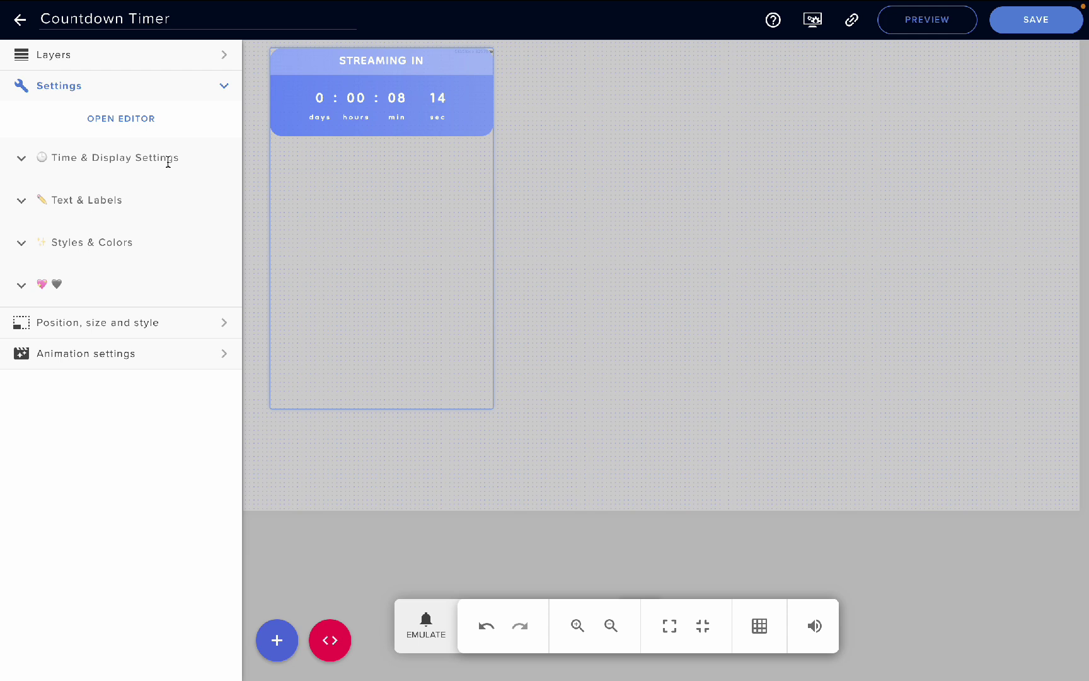
left_click(30, 161)
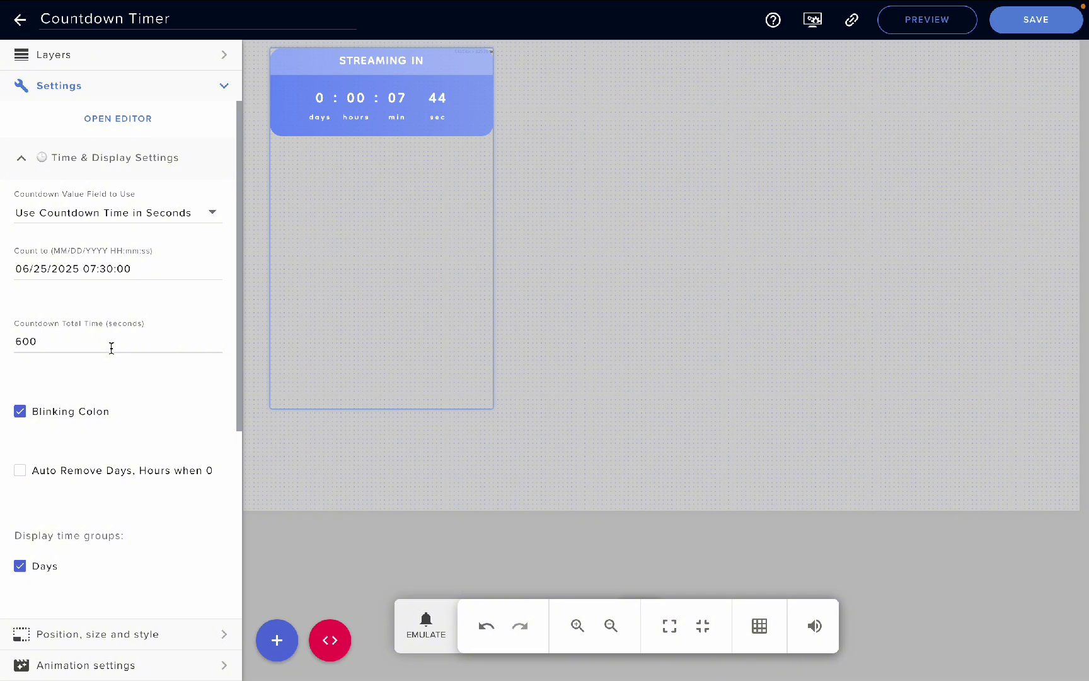
left_click(136, 215)
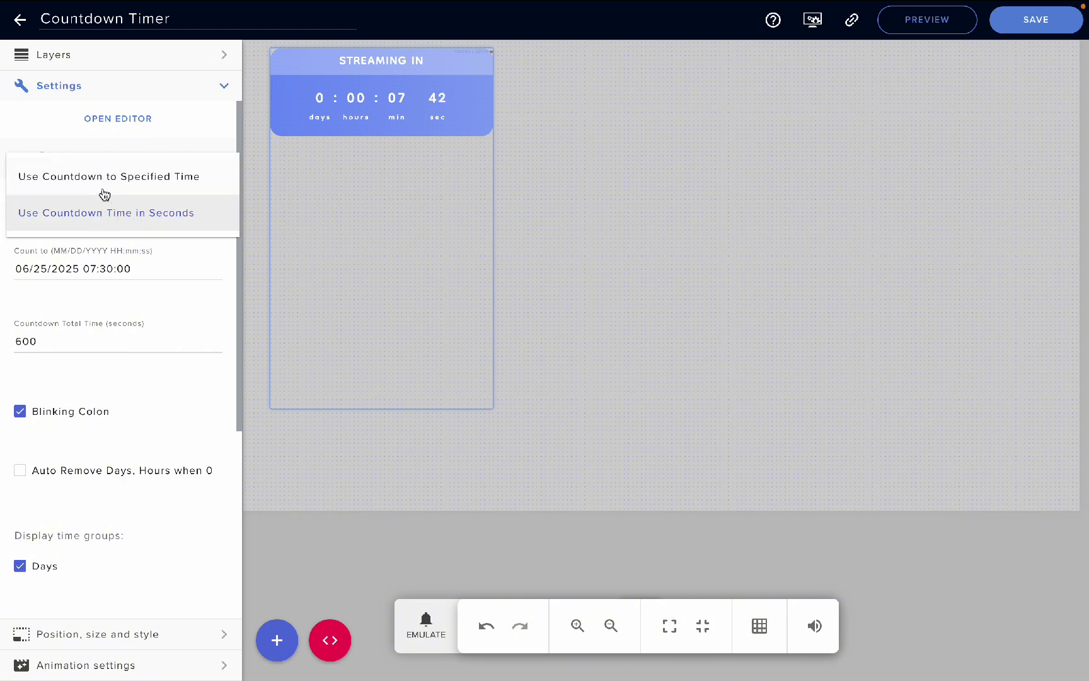
left_click(91, 306)
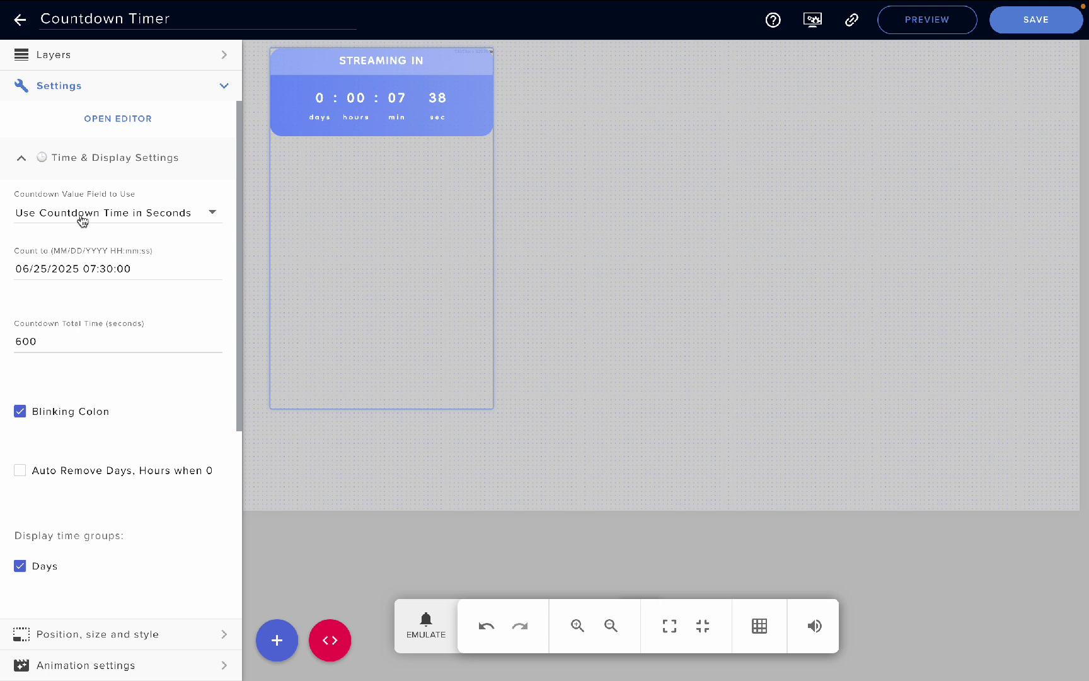
Review the countdown date, total time, blinking colon, auto-remove and displayed time group settings, and collapse the Time & Display section
scroll(92, 324, "down", 1)
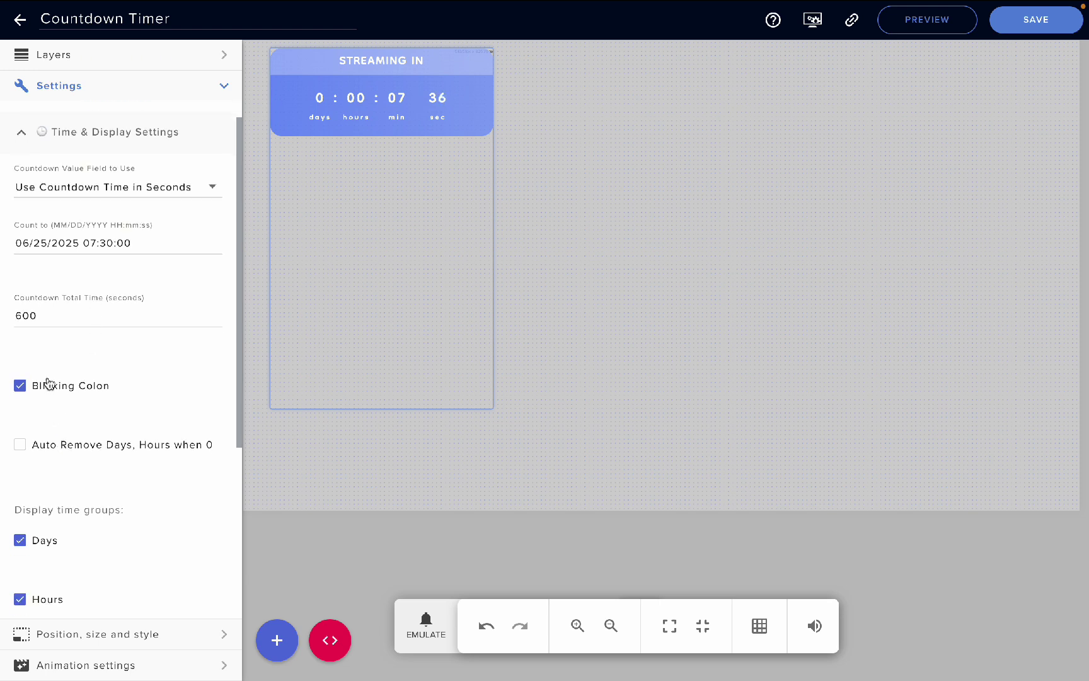
scroll(48, 382, "down", 1)
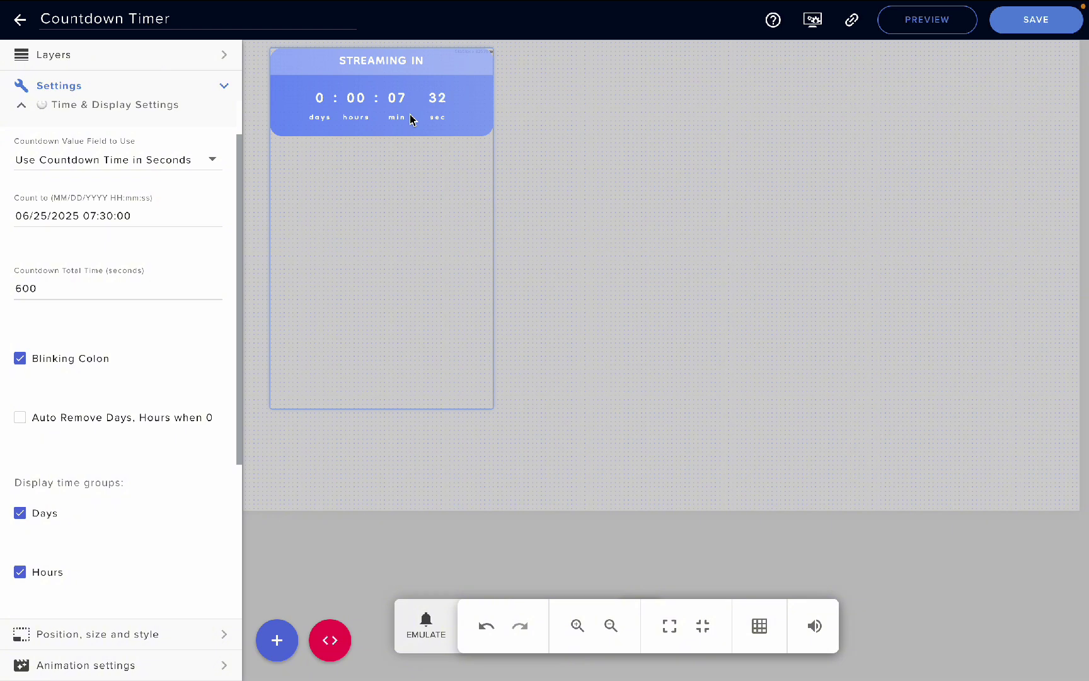
scroll(151, 350, "down", 3)
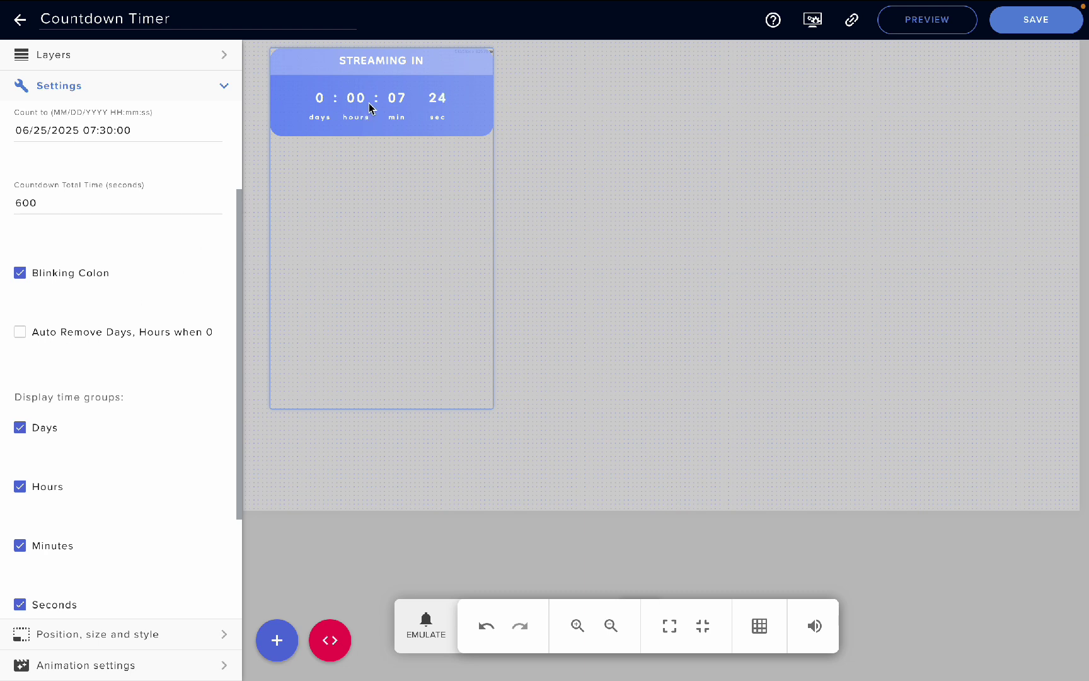
scroll(136, 353, "down", 3)
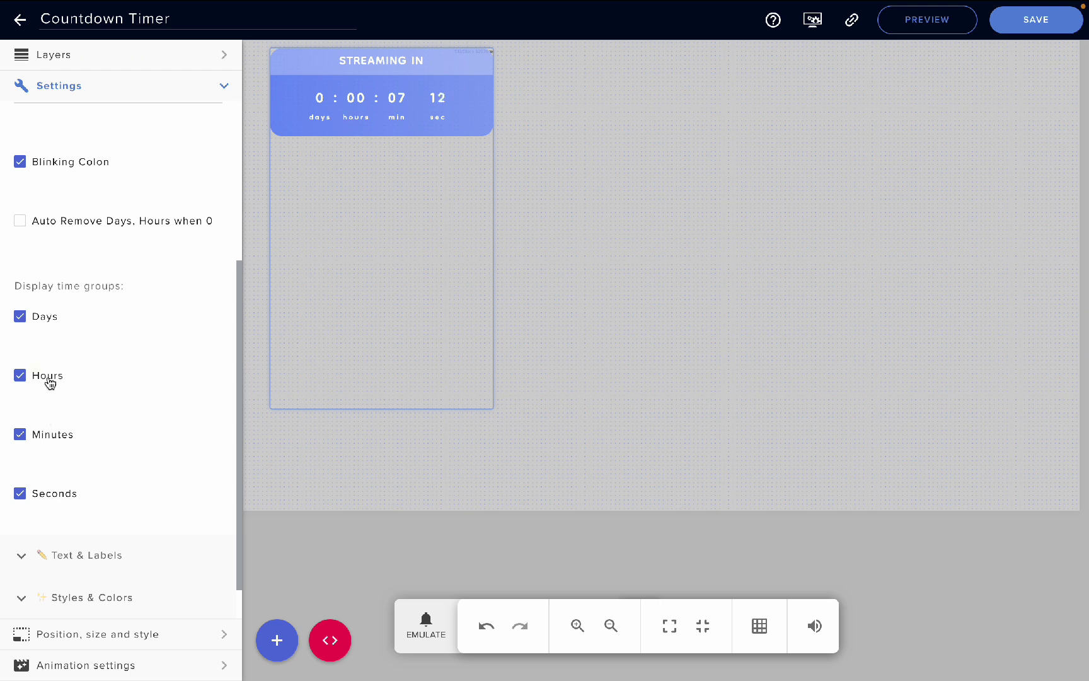
scroll(49, 382, "up", 3)
scroll(48, 381, "up", 2)
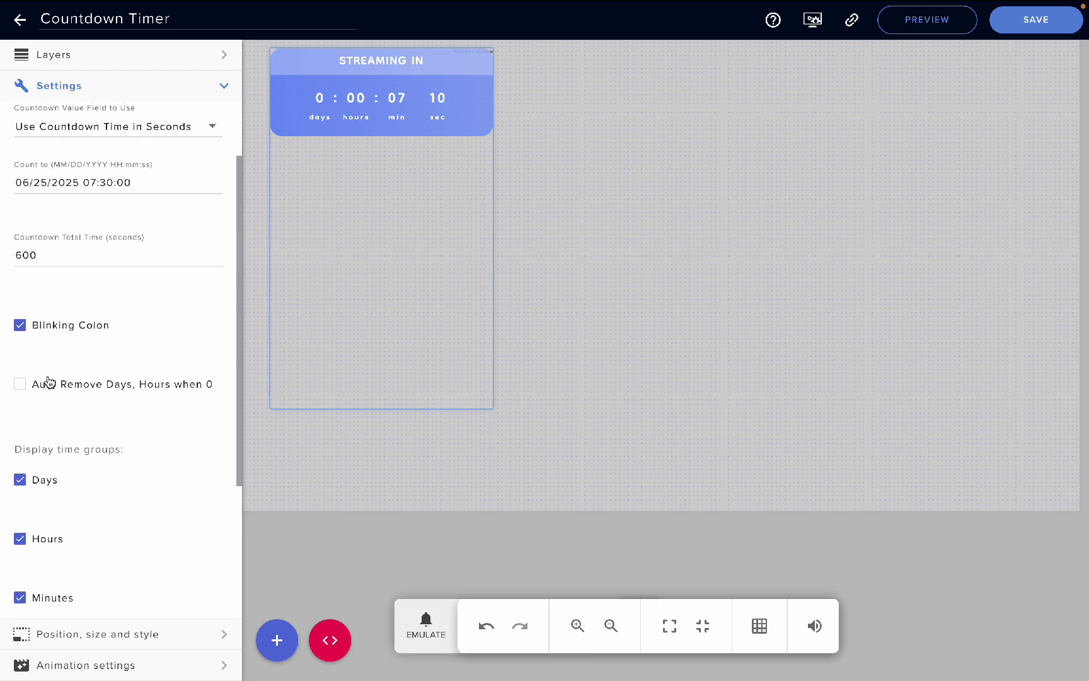
scroll(49, 381, "down", 4)
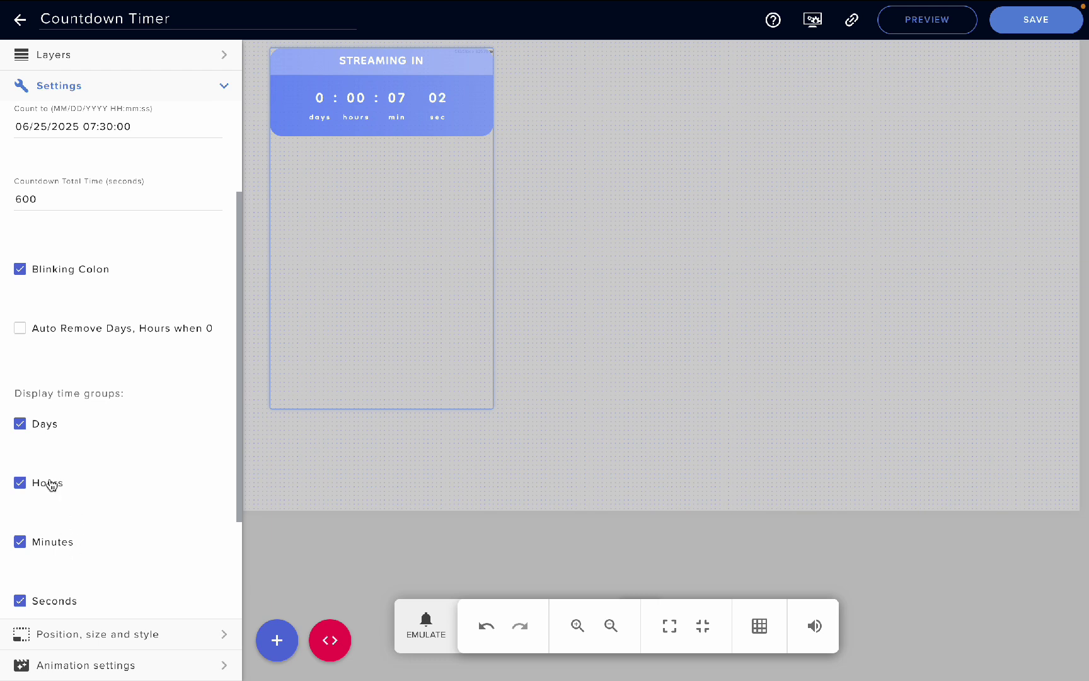
scroll(84, 390, "up", 1)
scroll(34, 235, "up", 2)
scroll(68, 420, "down", 6)
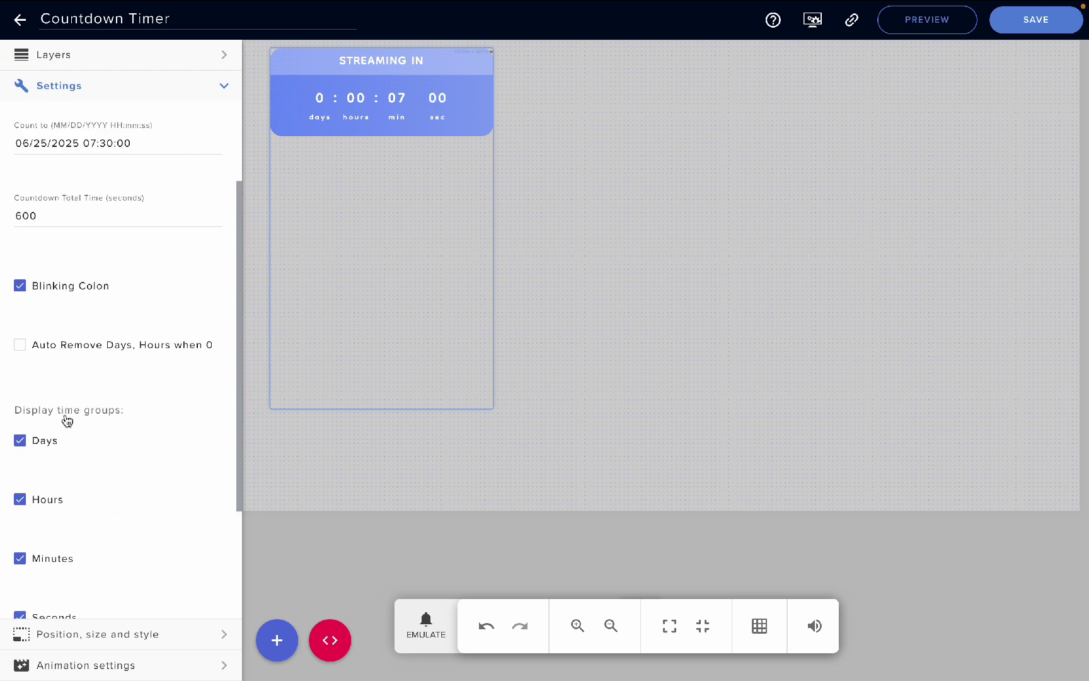
scroll(43, 299, "up", 6)
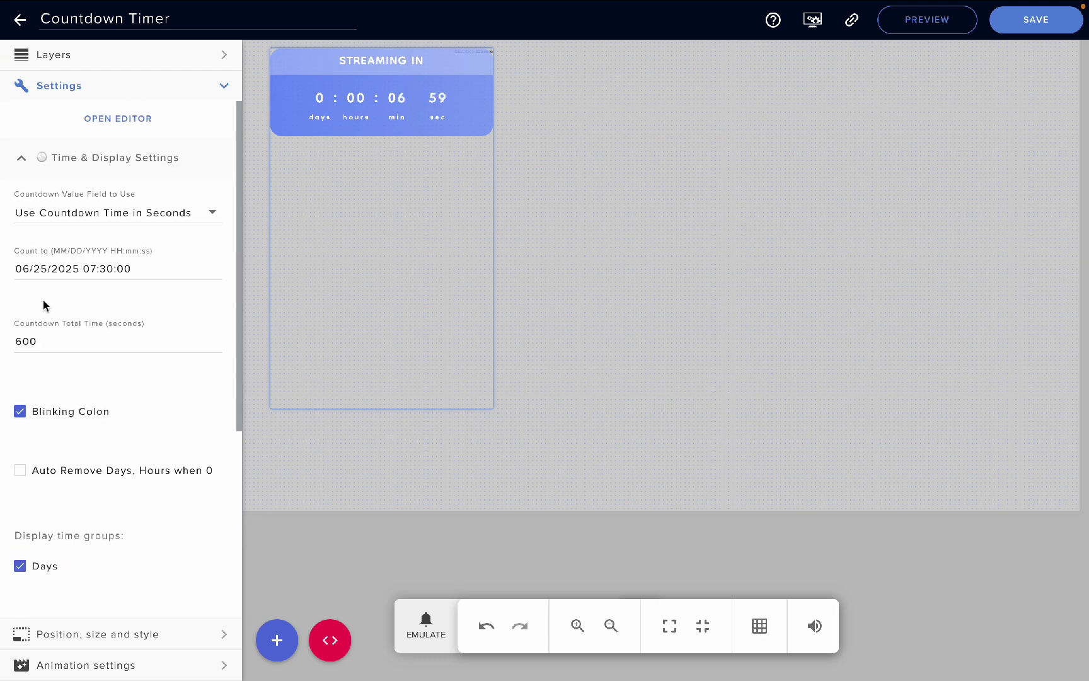
left_click(22, 161)
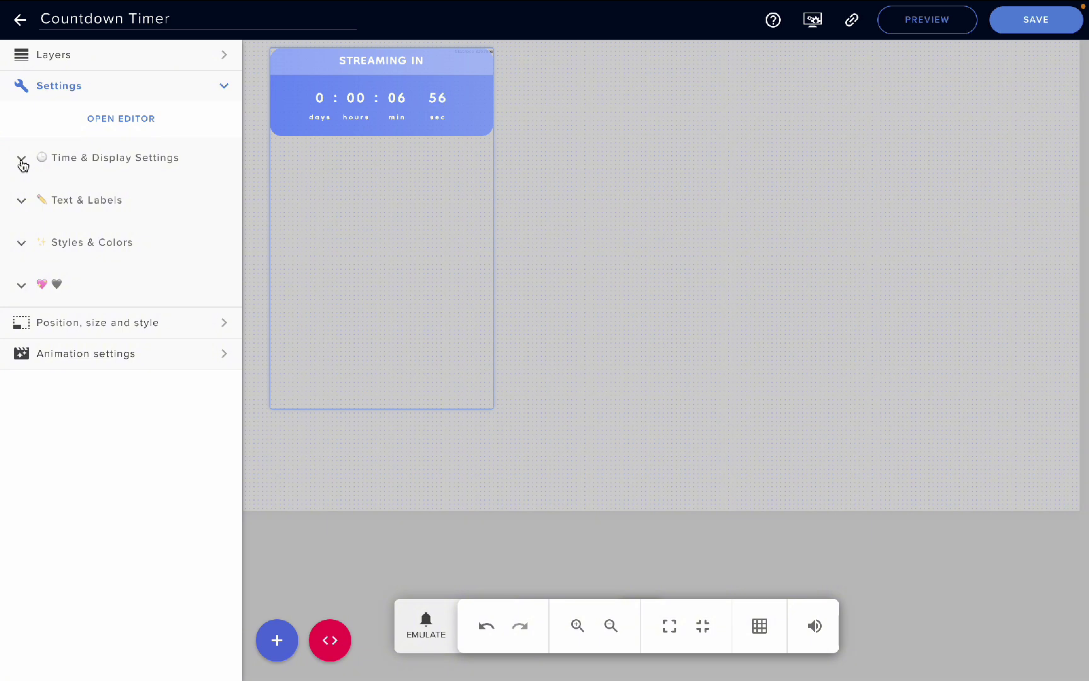
Review the widget's Text & Labels settings, from the countdown title and finish text to the time labels and group spacing
left_click(21, 201)
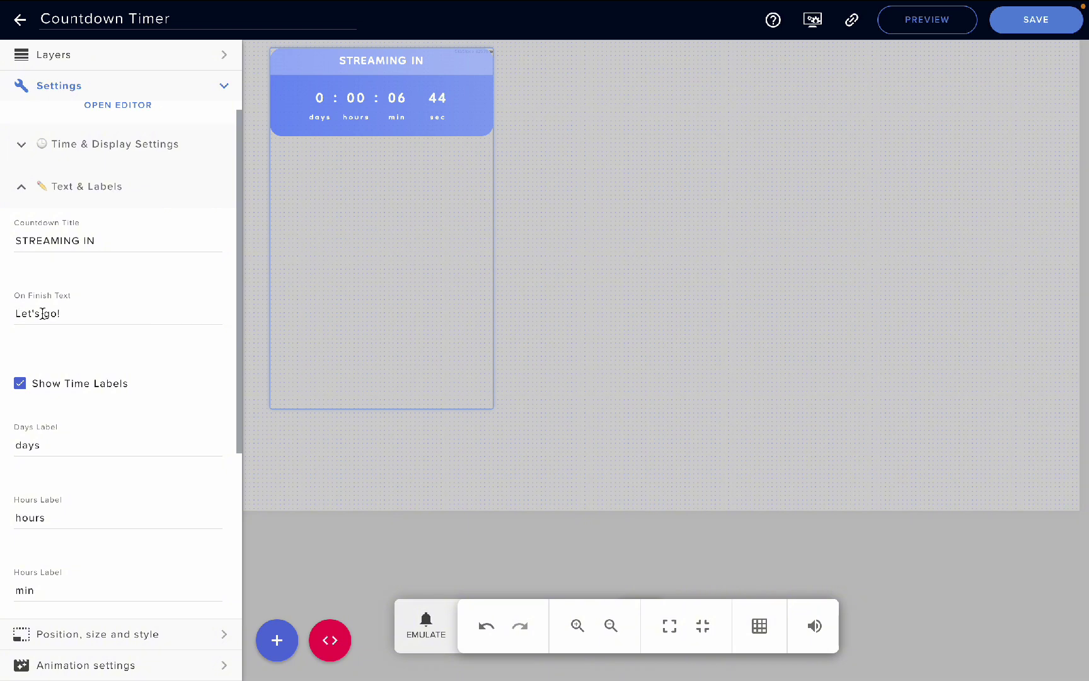
scroll(131, 369, "down", 2)
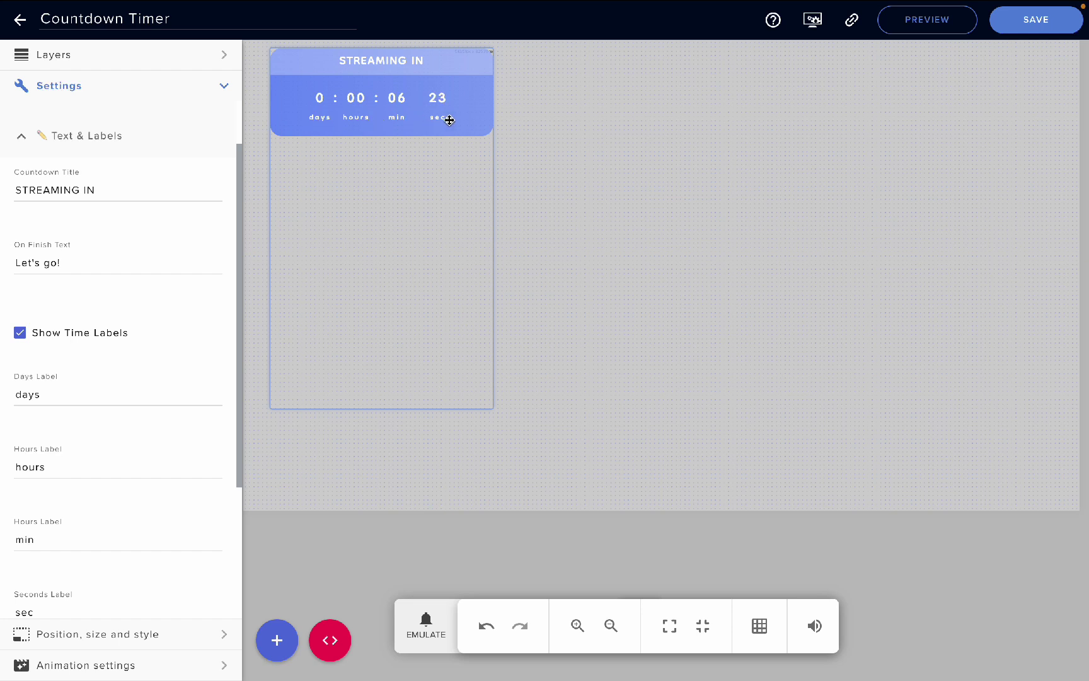
scroll(12, 386, "down", 1)
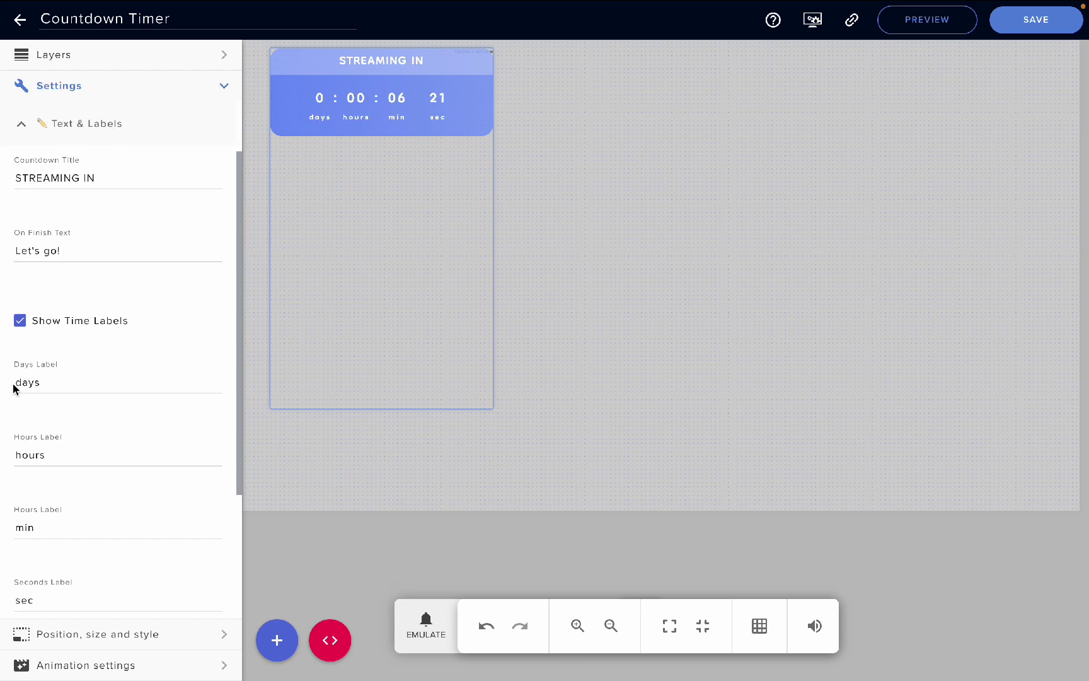
scroll(77, 418, "down", 3)
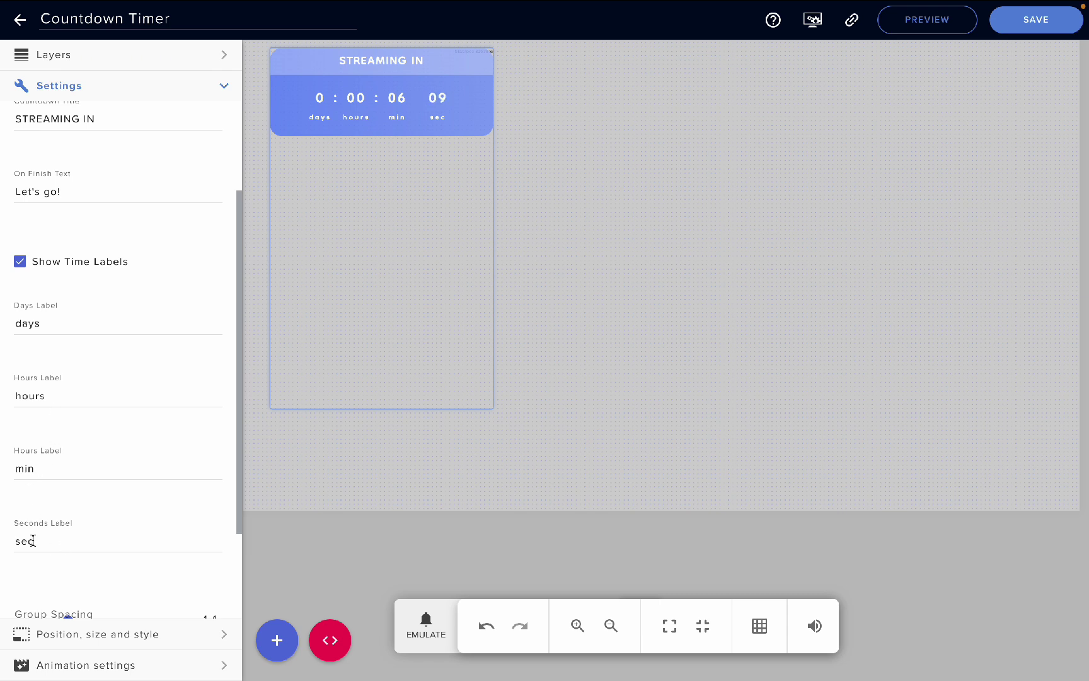
scroll(32, 535, "down", 2)
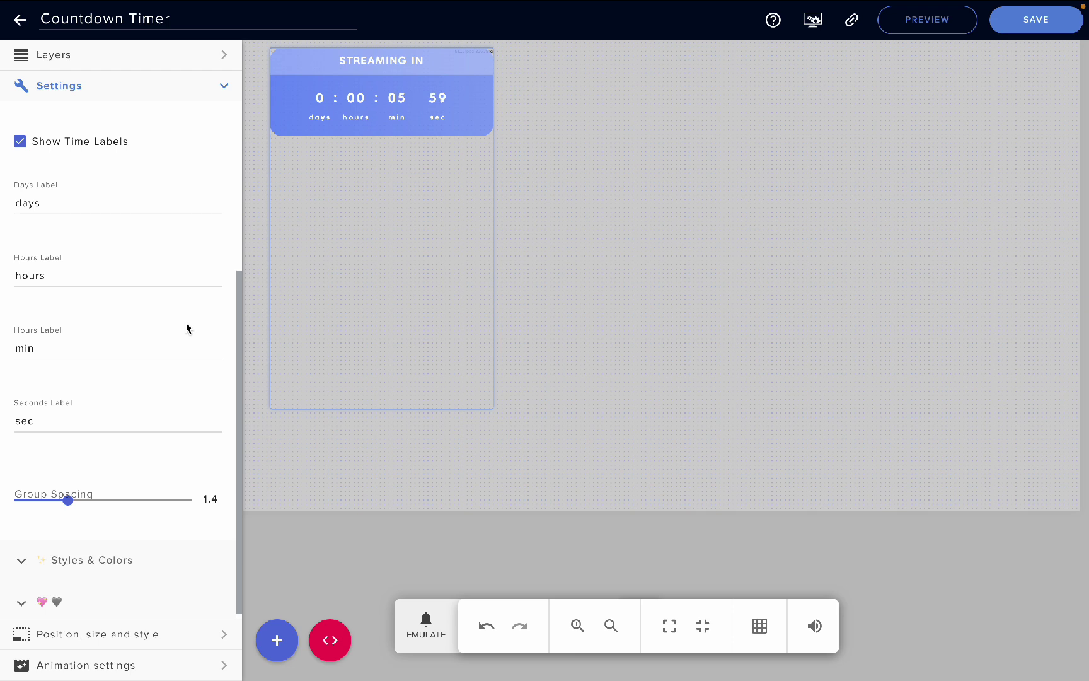
scroll(187, 328, "up", 5)
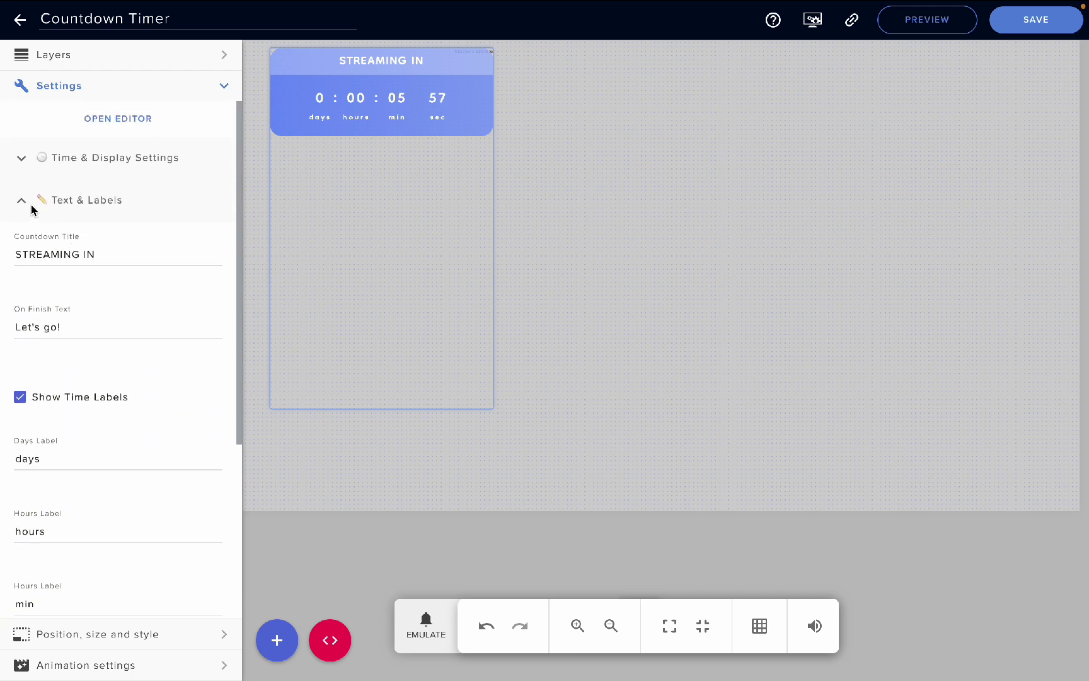
left_click(26, 206)
Open the widget's Styles & Colors settings and check the available font choices without changing the font
left_click(18, 252)
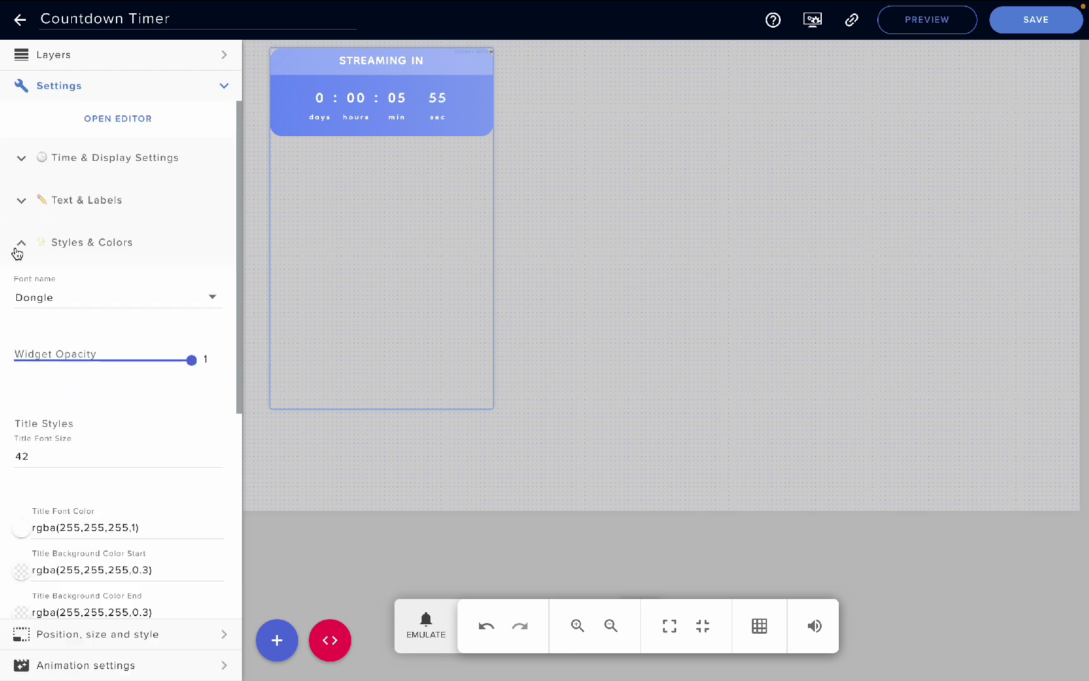
left_click(52, 300)
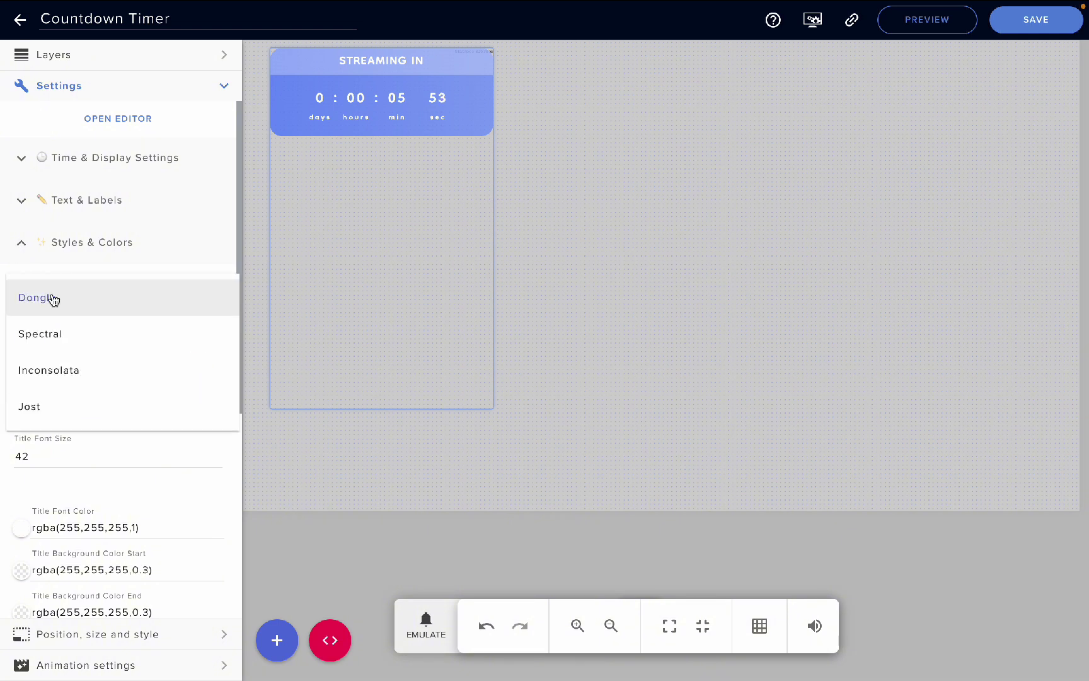
left_click(73, 480)
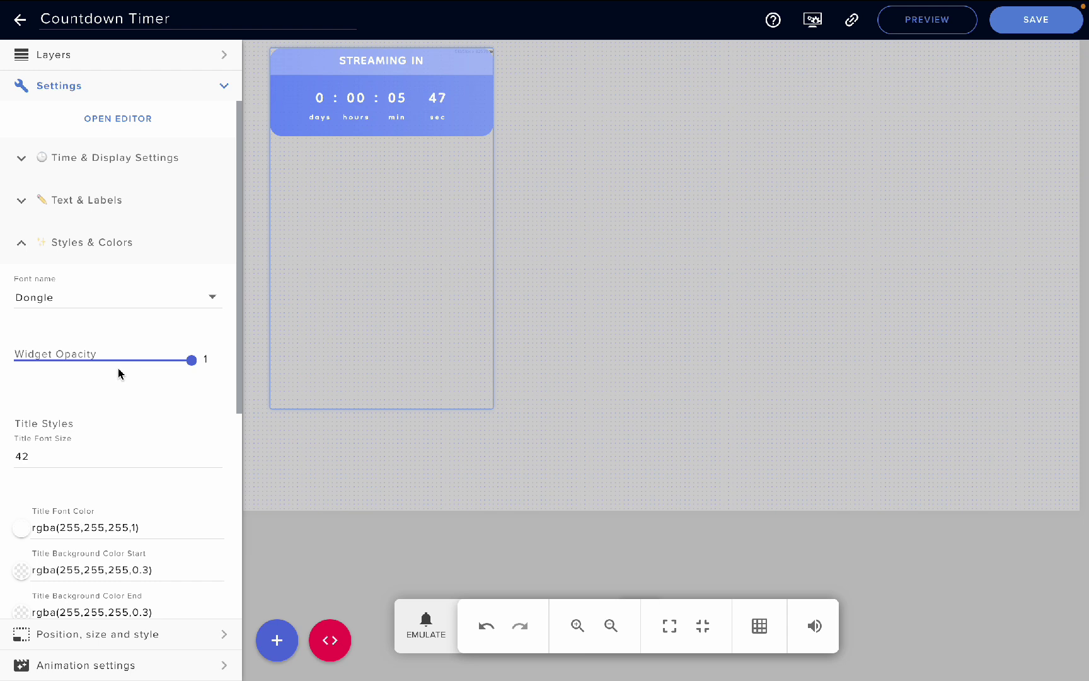
Review the widget opacity and the font size and color settings for title and time, and collapse the Styles & Colors section
scroll(104, 413, "down", 2)
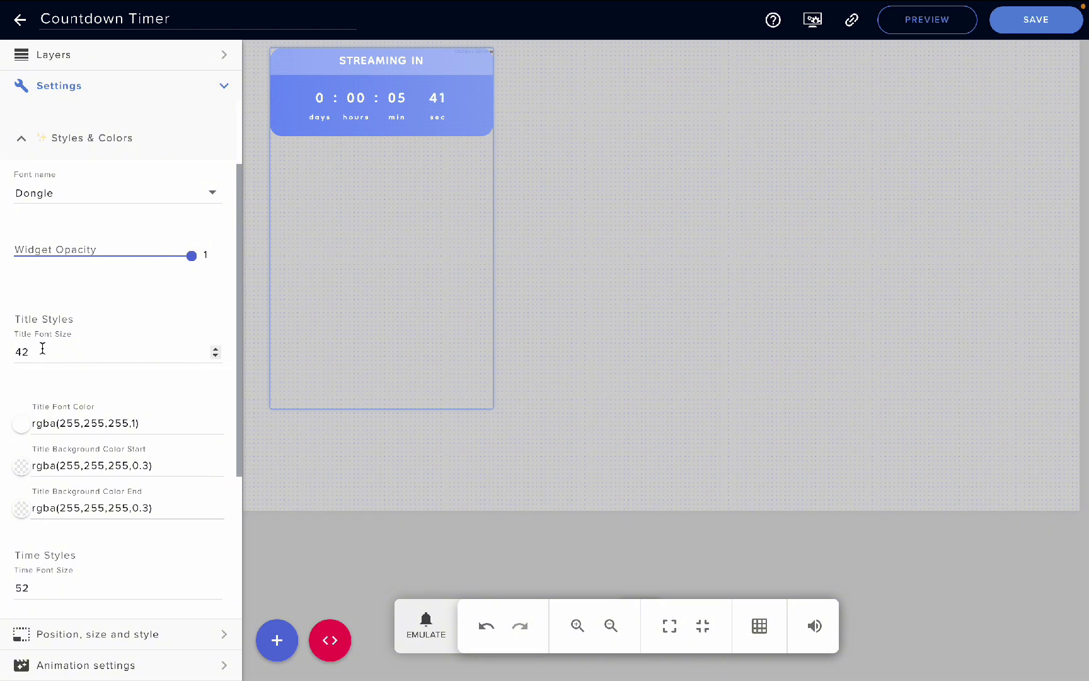
scroll(42, 350, "down", 1)
scroll(42, 348, "down", 1)
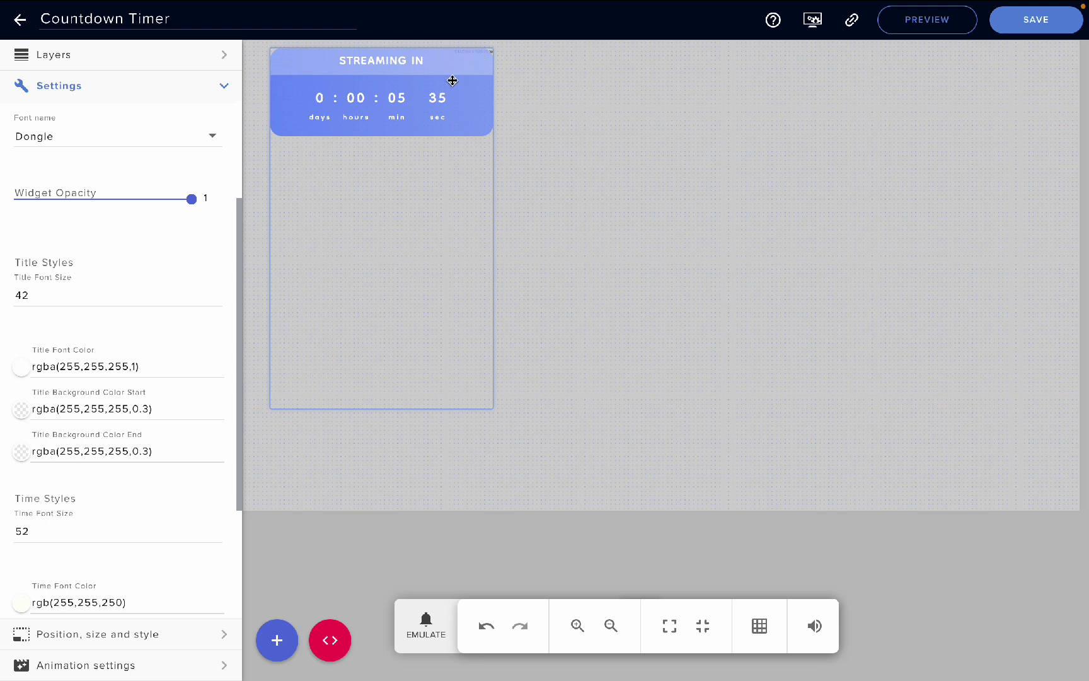
scroll(54, 384, "down", 5)
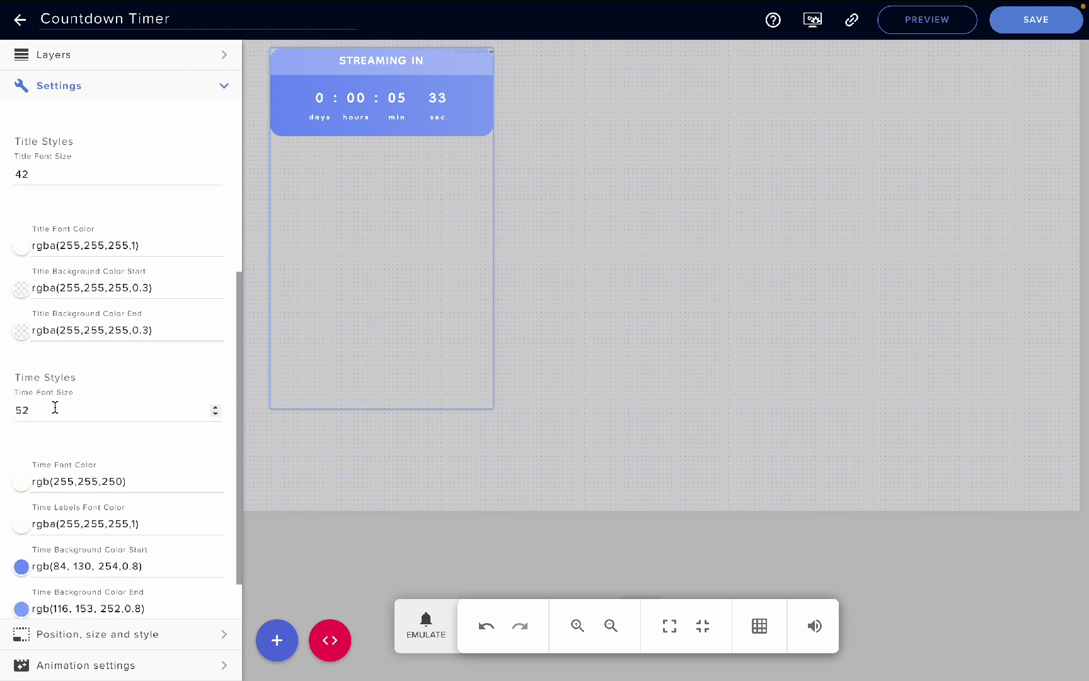
scroll(50, 372, "down", 1)
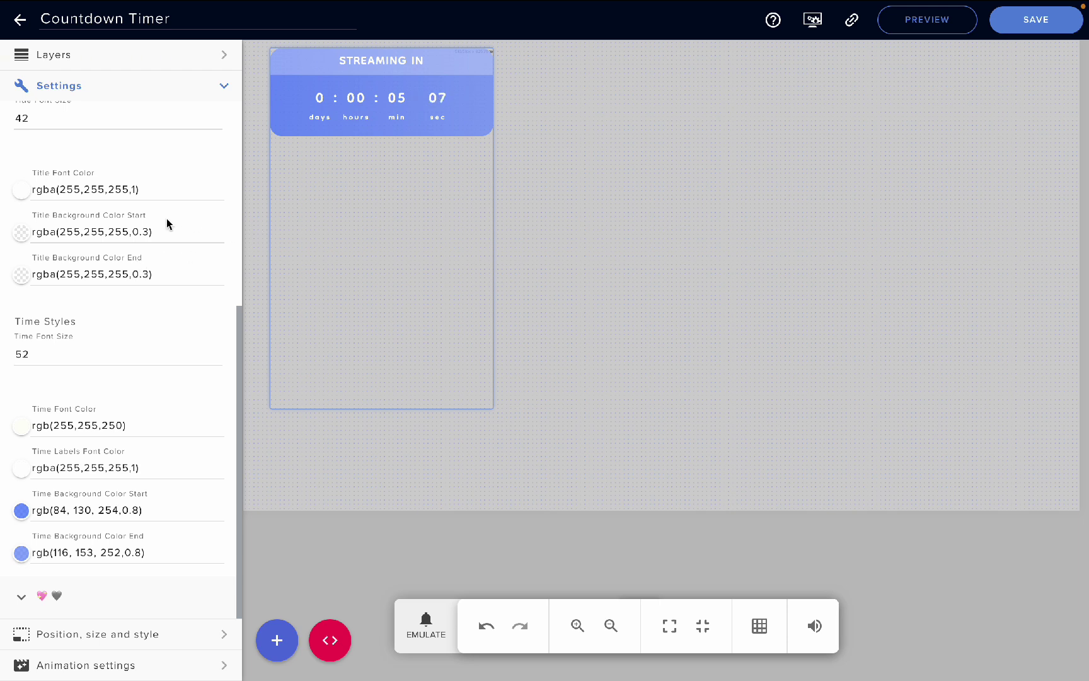
scroll(168, 218, "up", 3)
scroll(117, 202, "up", 3)
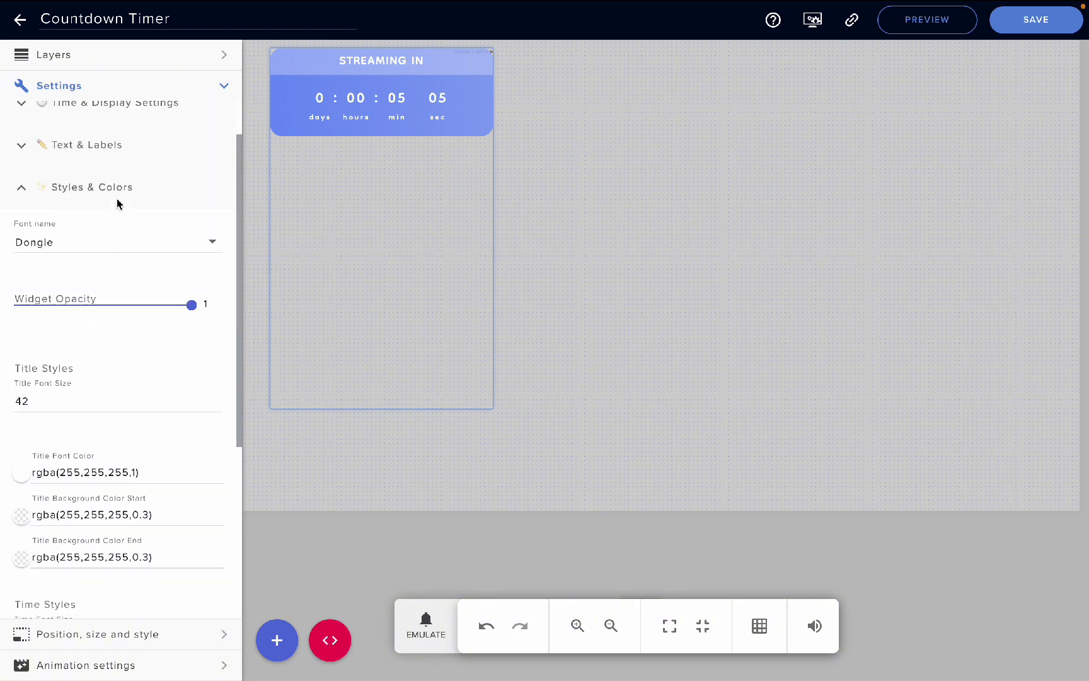
left_click(28, 221)
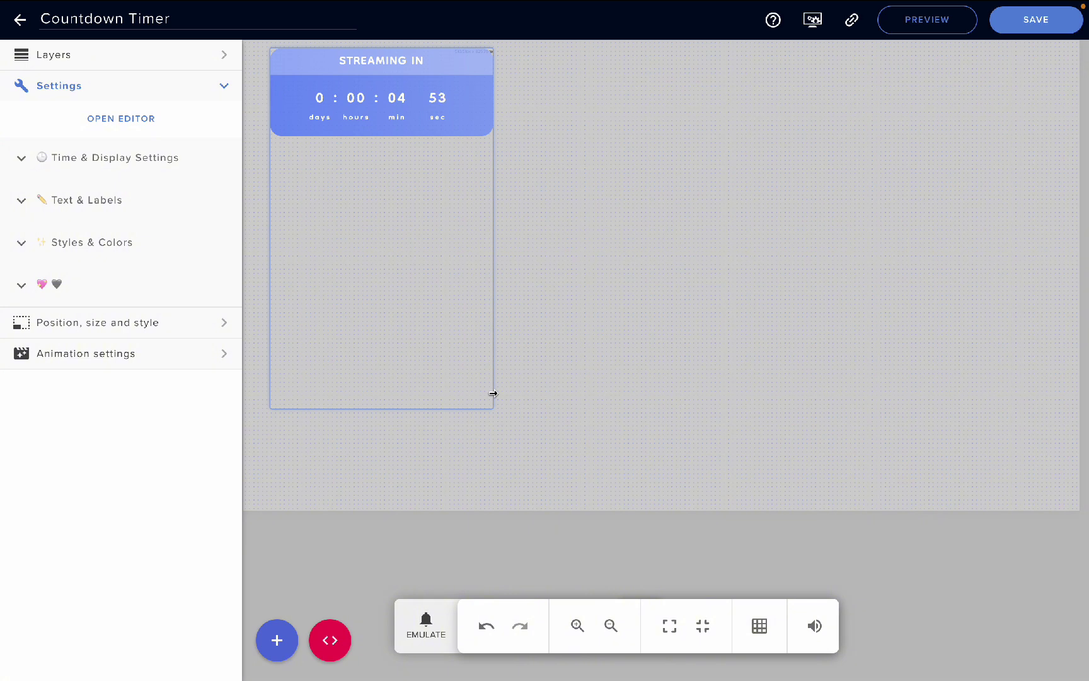
Make the countdown widget's frame narrower by pulling its right edge inward on the canvas
left_click_drag(493, 394, 464, 400)
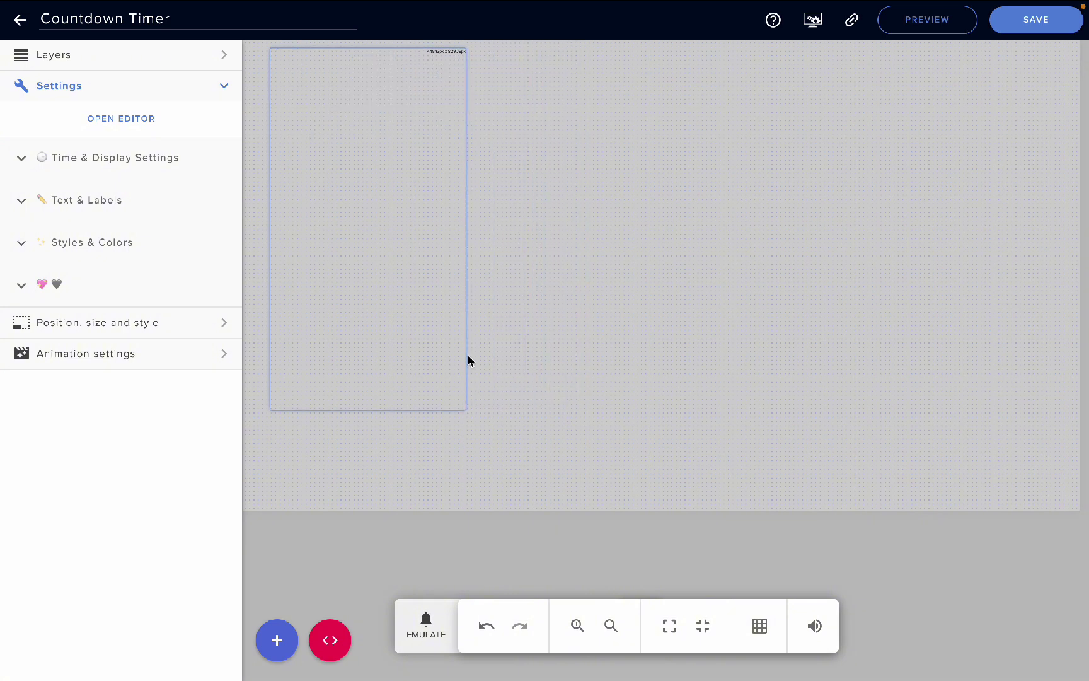